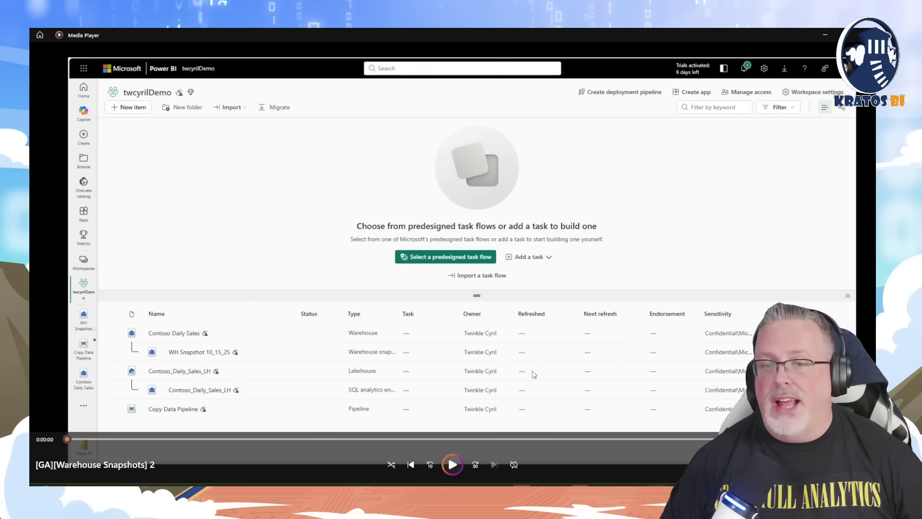
# Play the '[GA][Warehouse Snapshots] 2' video in Media Player
pyautogui.click(443, 470)
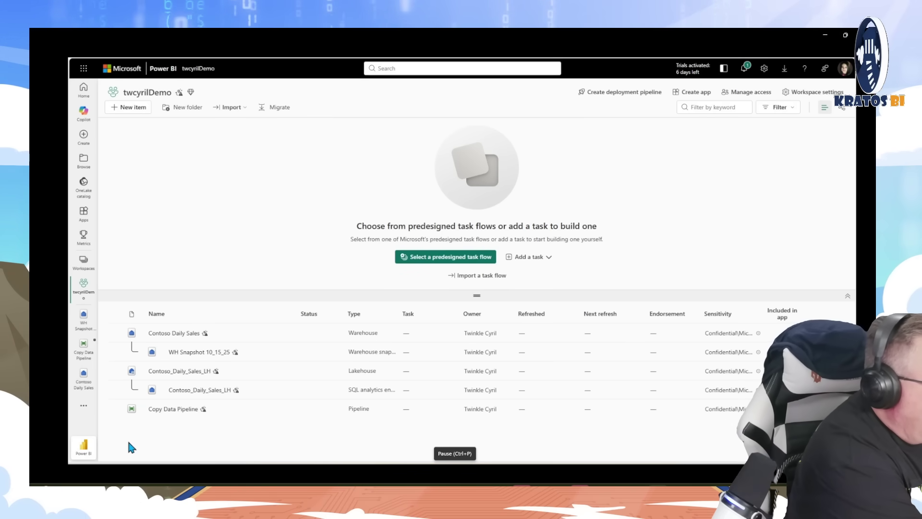
# Open the Contoso Daily Sales warehouse and start a new warehouse snapshot from Management
pyautogui.click(85, 386)
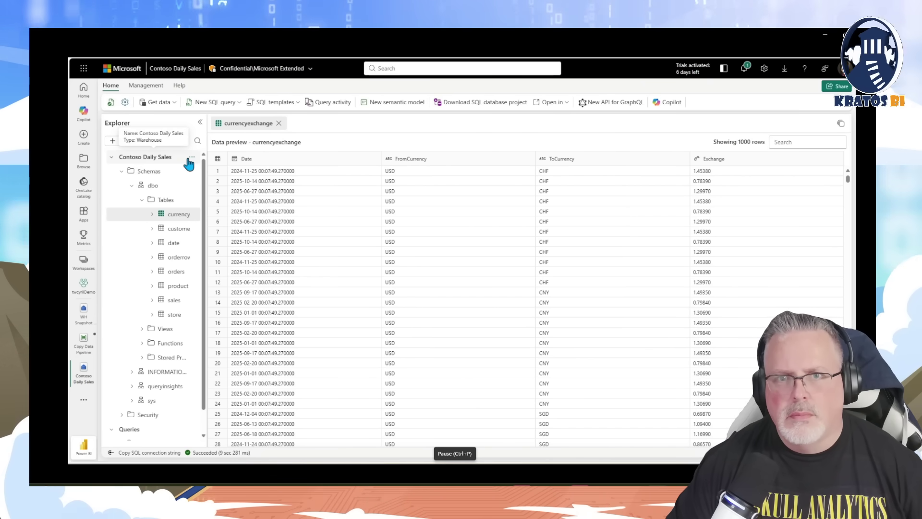
pyautogui.click(145, 85)
pyautogui.click(145, 103)
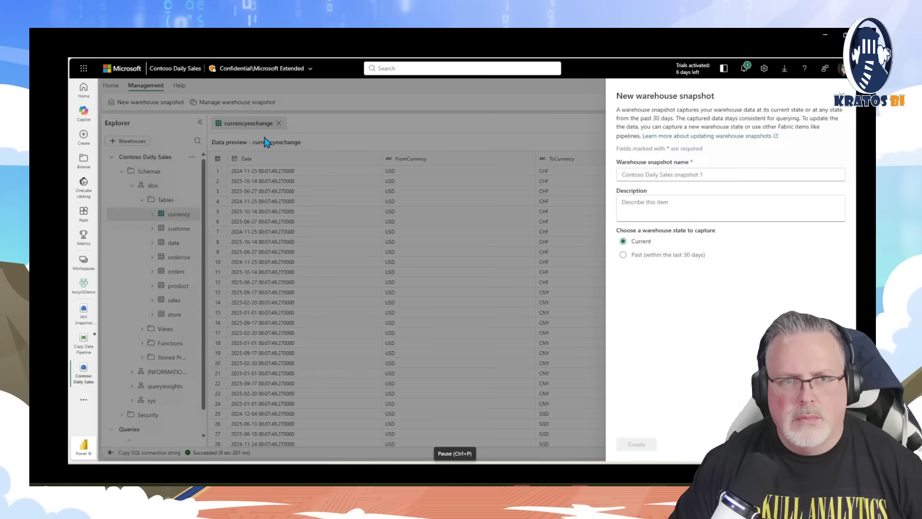
# Create the current-state snapshot 'WH Snapshot 10_16_25', then open WH Snapshot 10_15_25
pyautogui.click(623, 255)
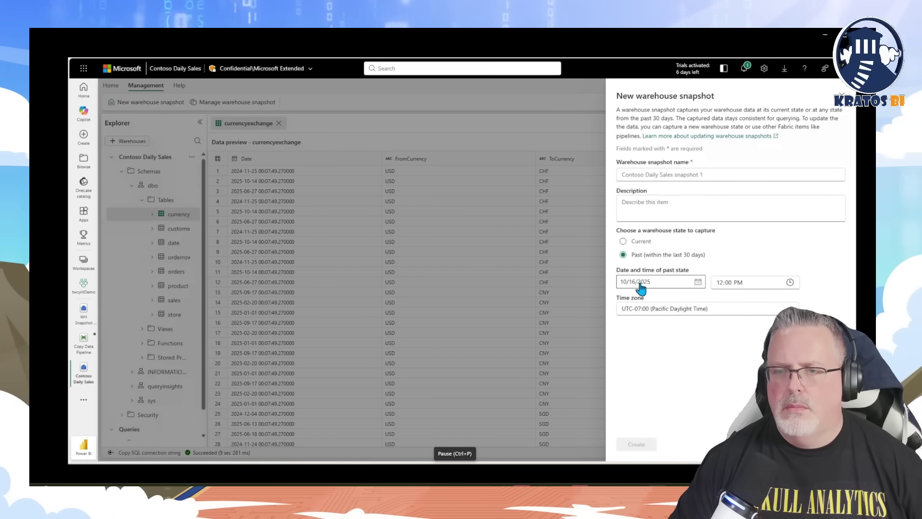
pyautogui.click(623, 241)
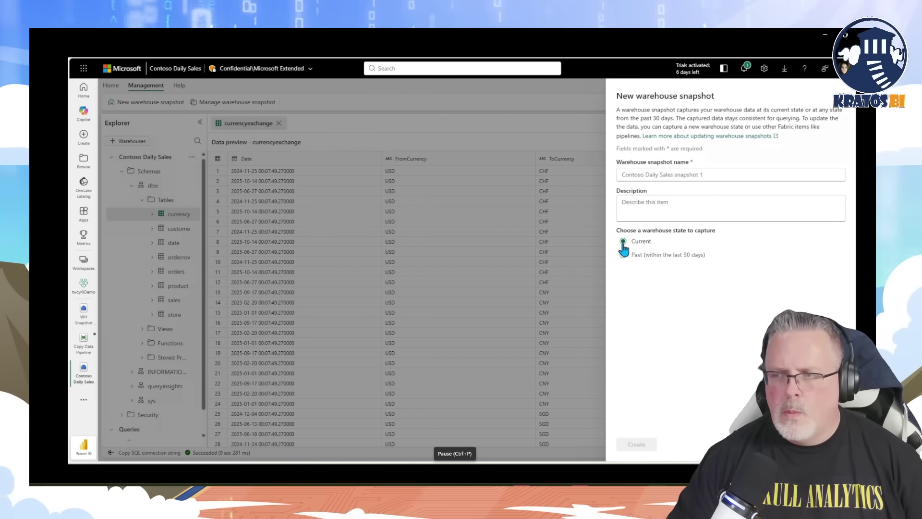
pyautogui.click(645, 175)
pyautogui.write('WH Snapshot 10_16_25')
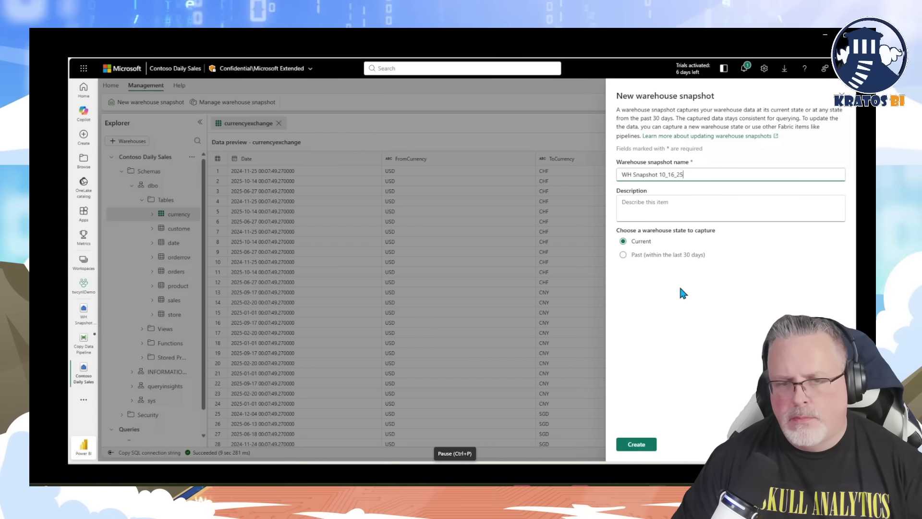
pyautogui.click(635, 445)
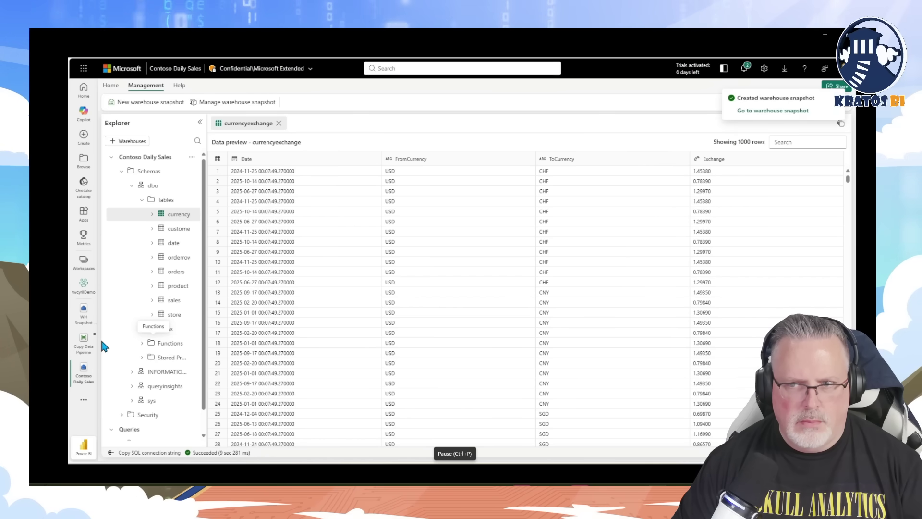
pyautogui.click(82, 317)
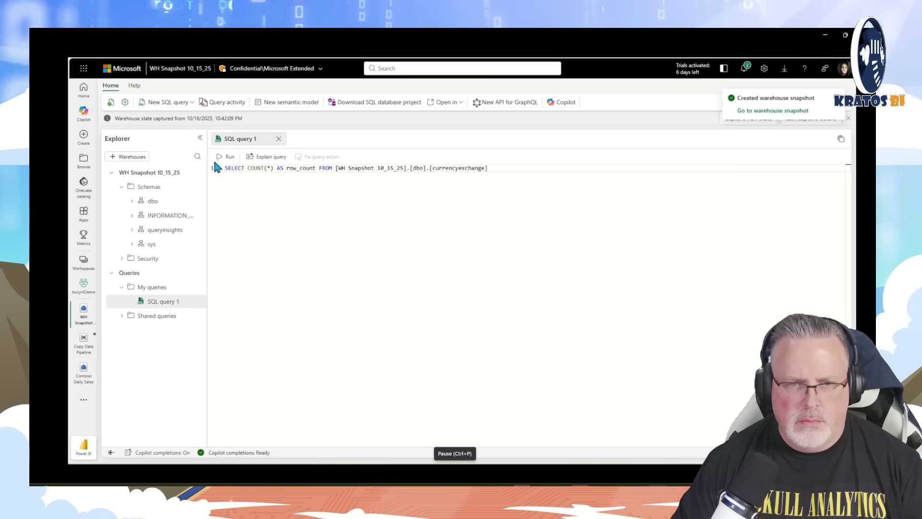
# Run the currencyexchange SELECT COUNT(*) query on WH Snapshot 10_15_25, returning 93568000
pyautogui.click(219, 160)
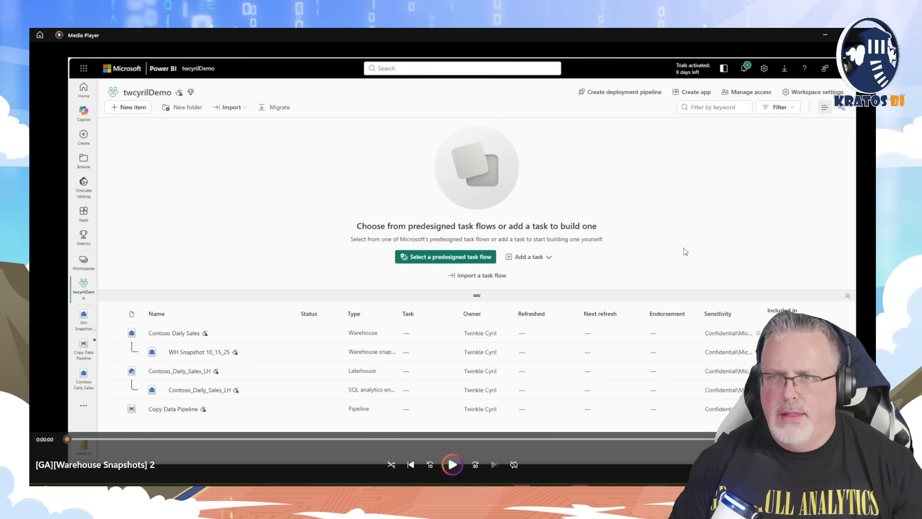
# Minimize the video and open AdventureWorks_Warehouse in the Adv Wrks DE 2 Dev workspace
pyautogui.click(827, 43)
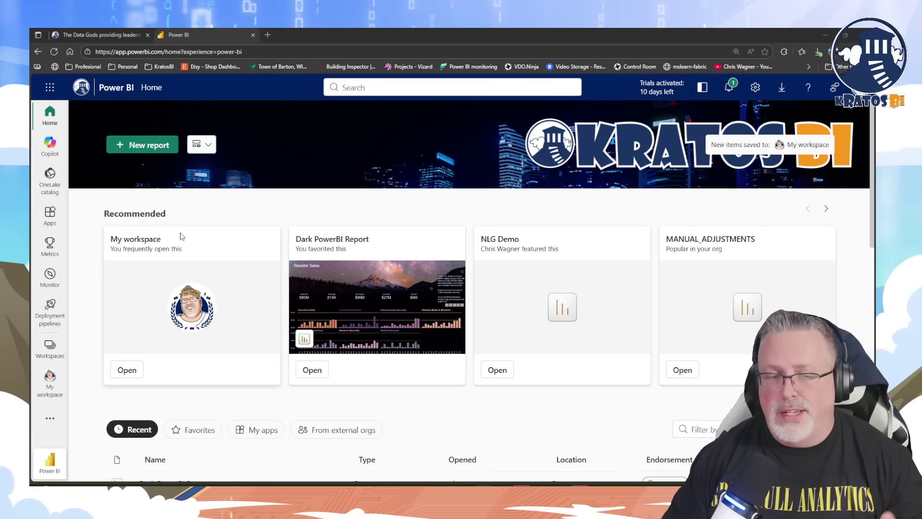
pyautogui.click(50, 349)
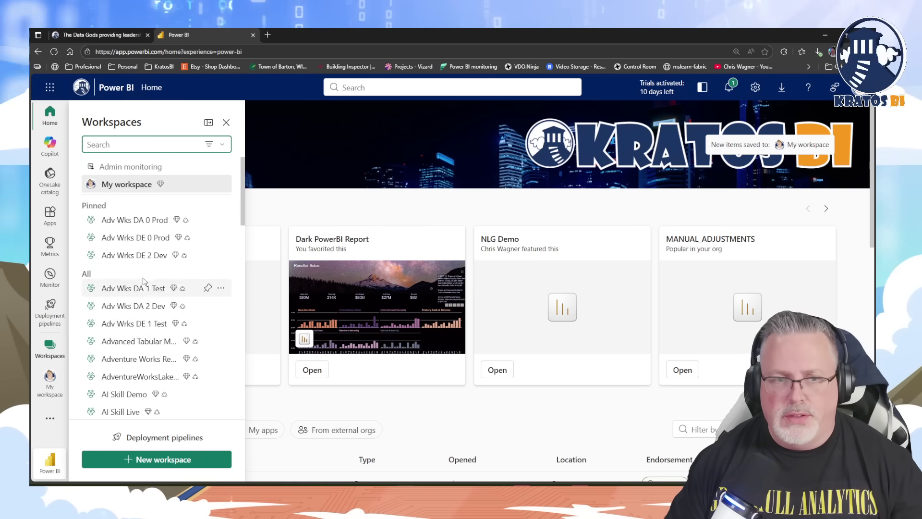
pyautogui.click(125, 256)
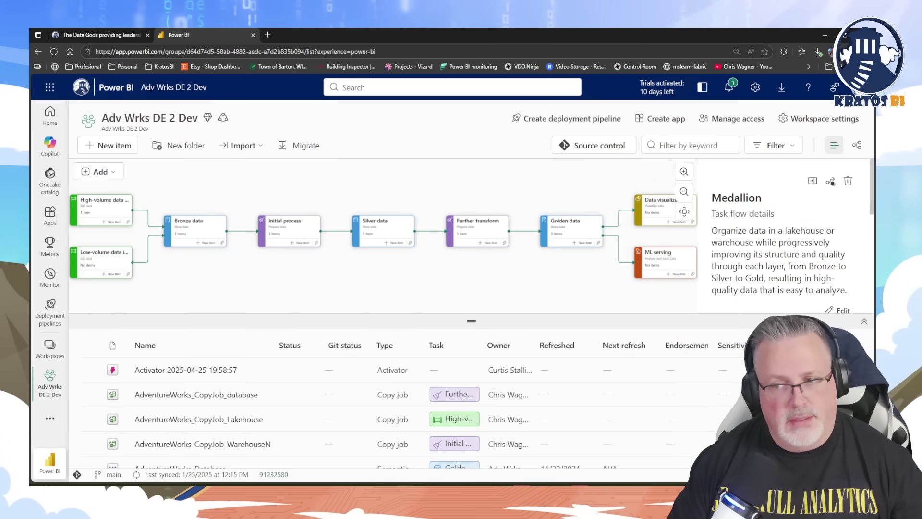
pyautogui.click(865, 321)
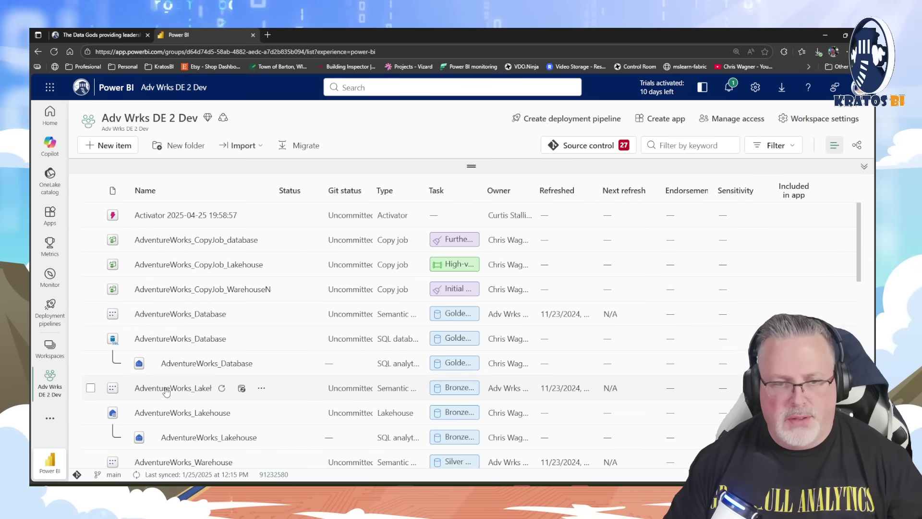
pyautogui.scroll(-3, 162, 415)
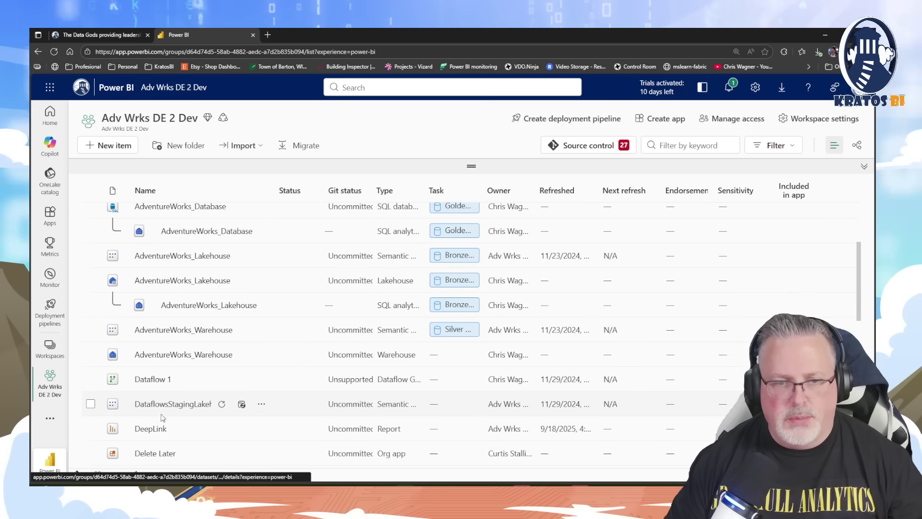
pyautogui.click(173, 355)
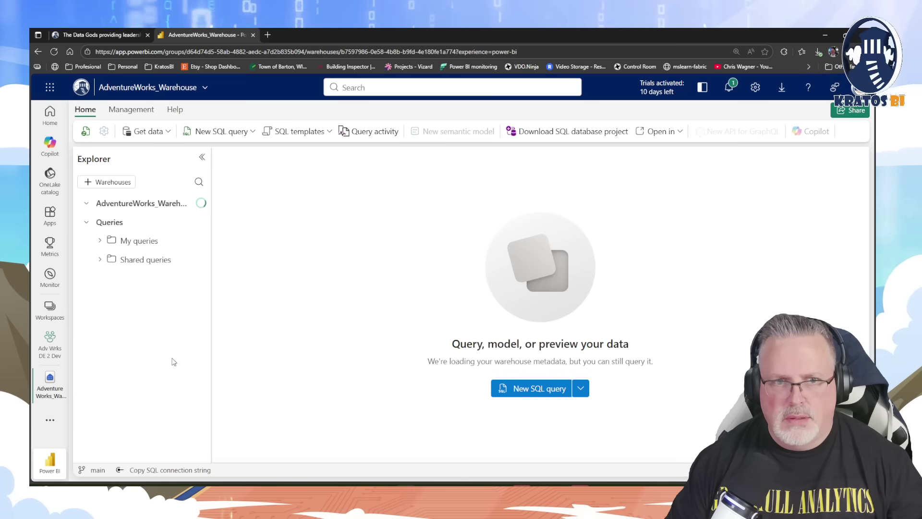
# Start a current-state snapshot of AdventureWorks_Warehouse and begin naming it AdventureWorks_Warehouse-Read
pyautogui.click(138, 114)
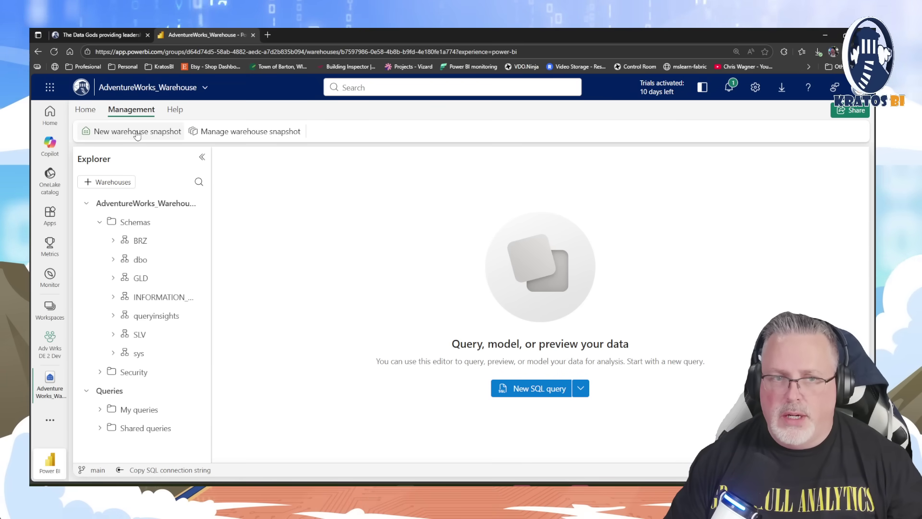
pyautogui.click(137, 132)
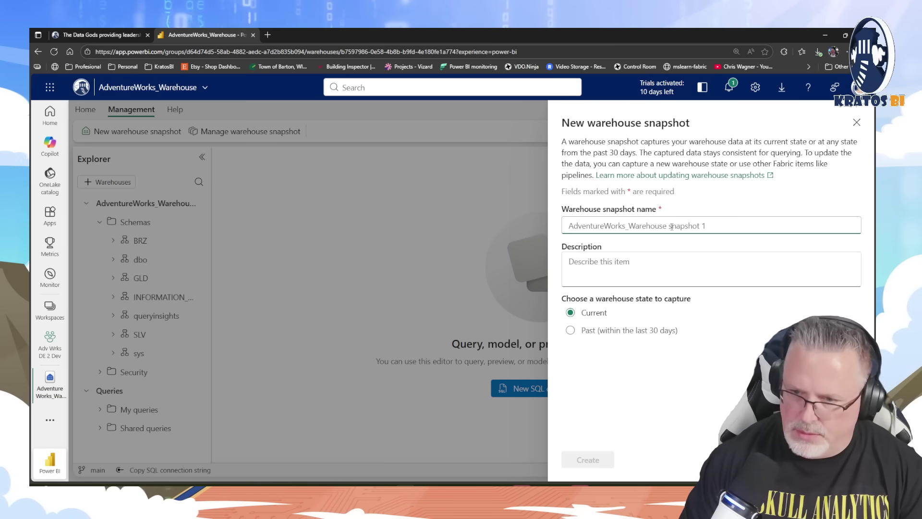
pyautogui.write('a')
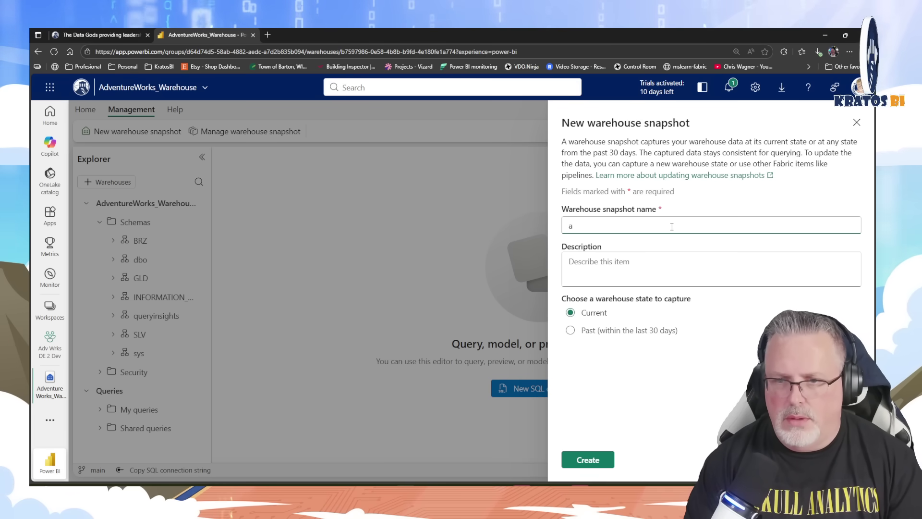
pyautogui.write('a')
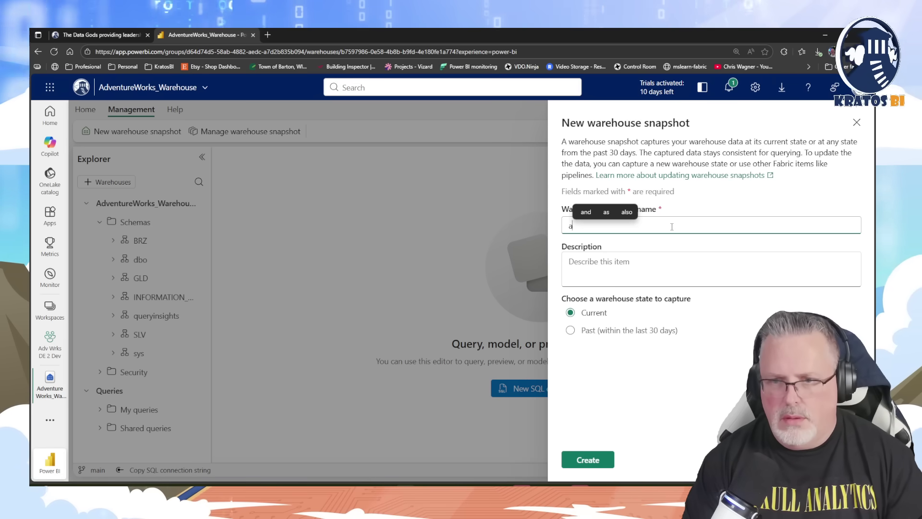
pyautogui.press('BackSpace')
pyautogui.write('Adventure')
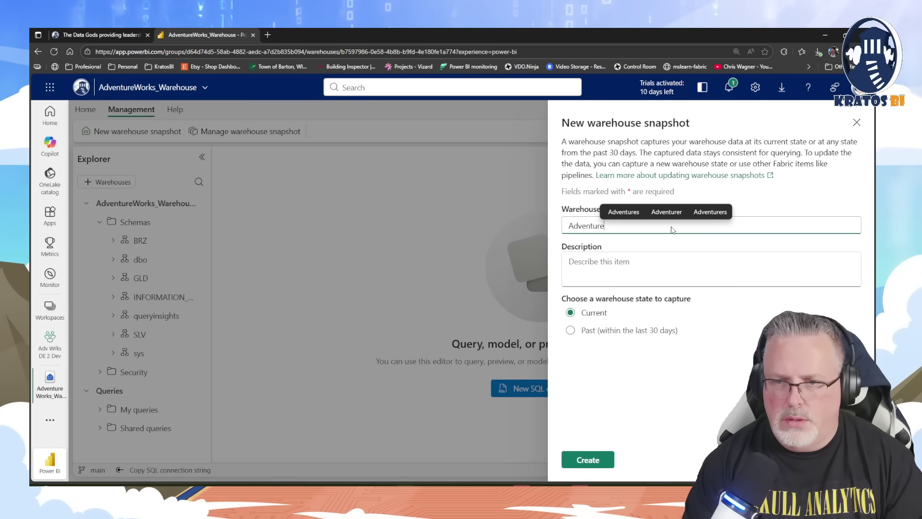
pyautogui.write('Works')
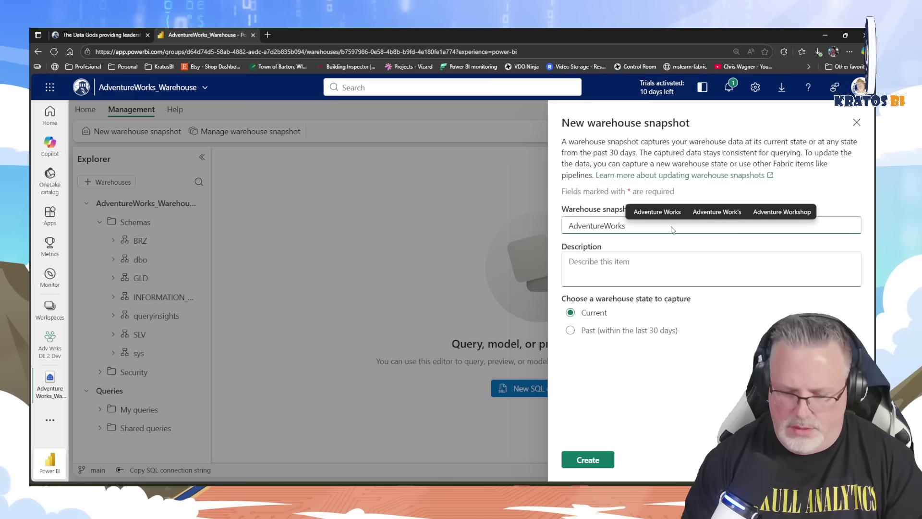
pyautogui.write('_Wa')
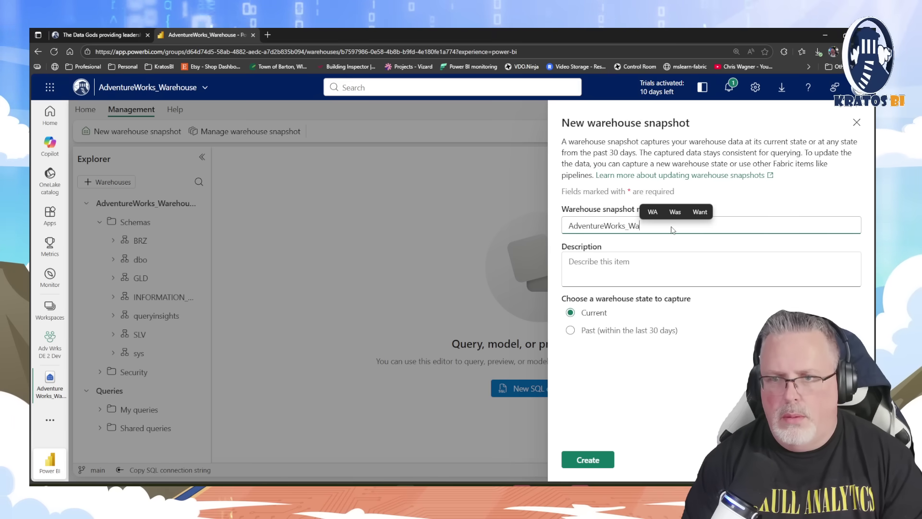
pyautogui.write('rehouse')
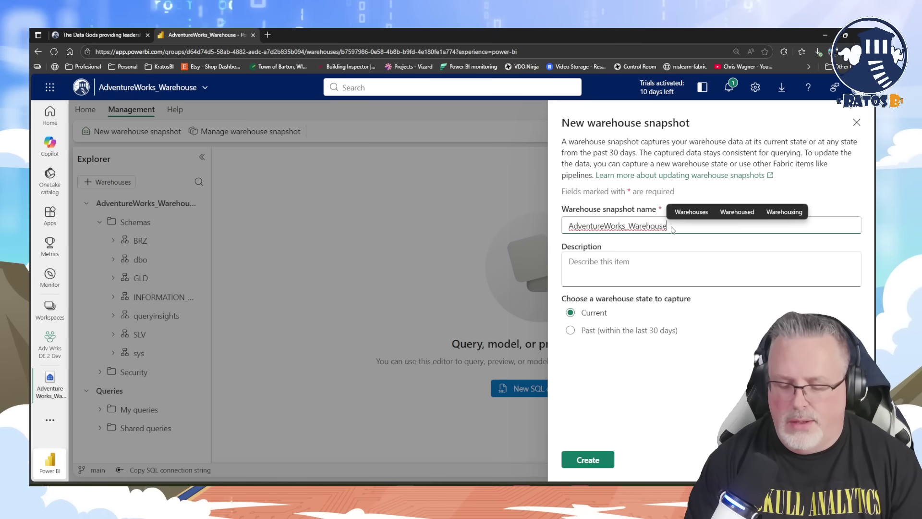
pyautogui.write('-Read')
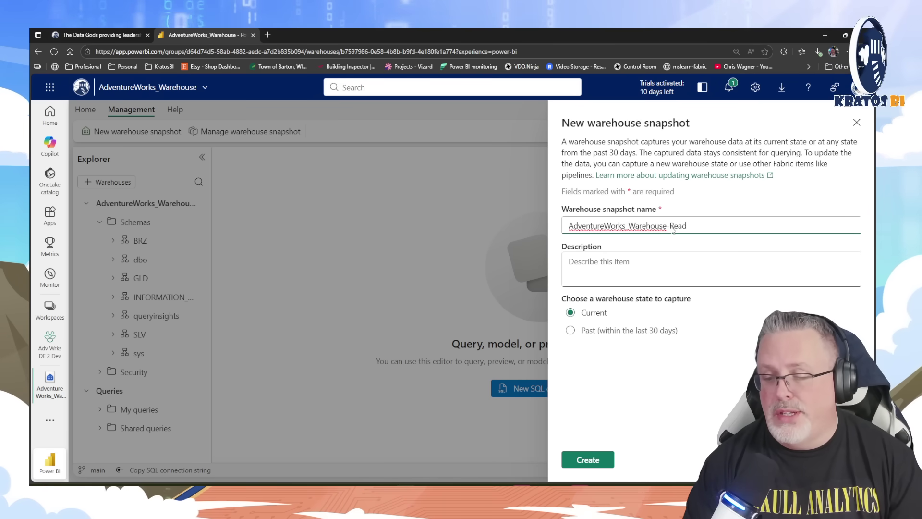
# Create the AdventureWorks_Warehouse-Read snapshot and copy the text of SQL query 1
pyautogui.click(593, 460)
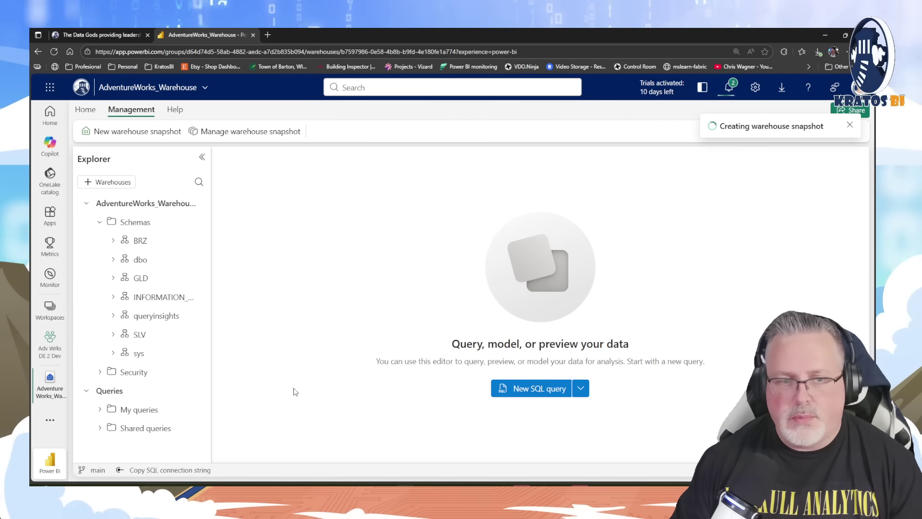
pyautogui.click(101, 408)
pyautogui.scroll(-1, 114, 405)
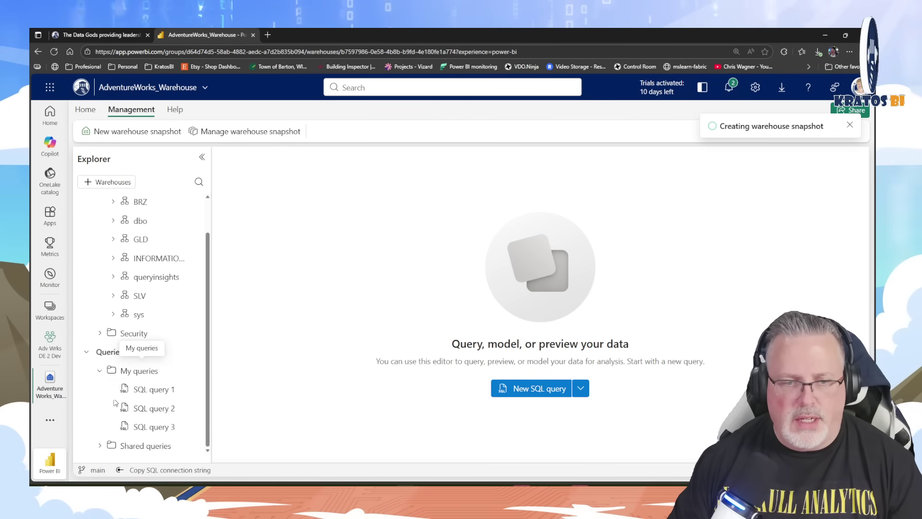
pyautogui.click(154, 389)
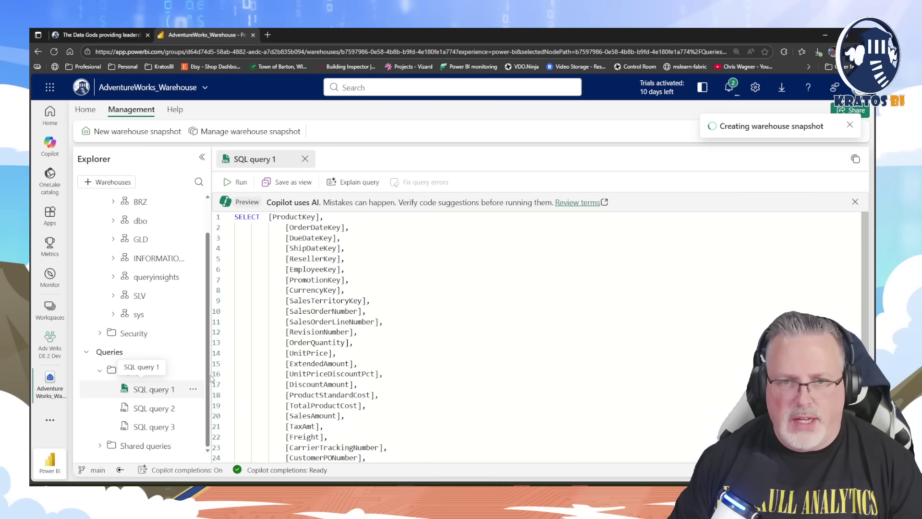
pyautogui.moveTo(514, 451); pyautogui.dragTo(171, 154)
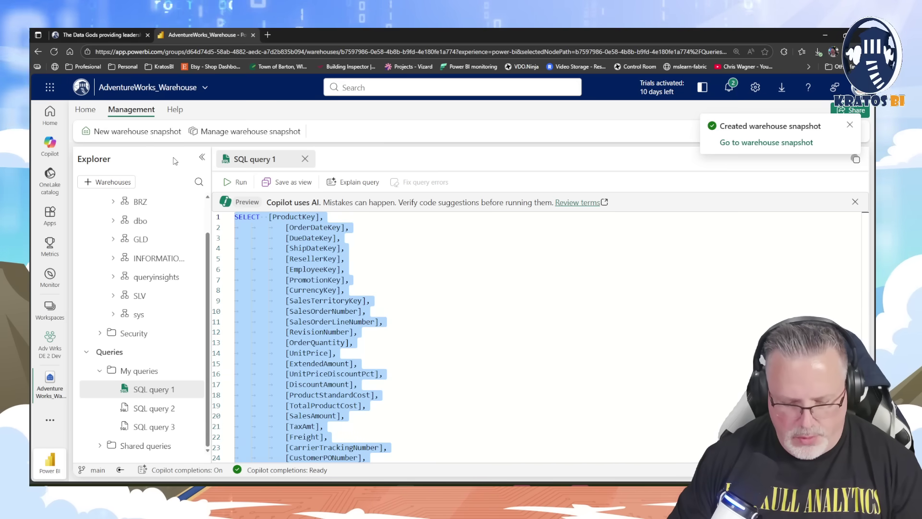
# Open the new AdventureWorks_Warehouse-Read snapshot from the Adv Wrks DE 2 Dev workspace
pyautogui.click(48, 345)
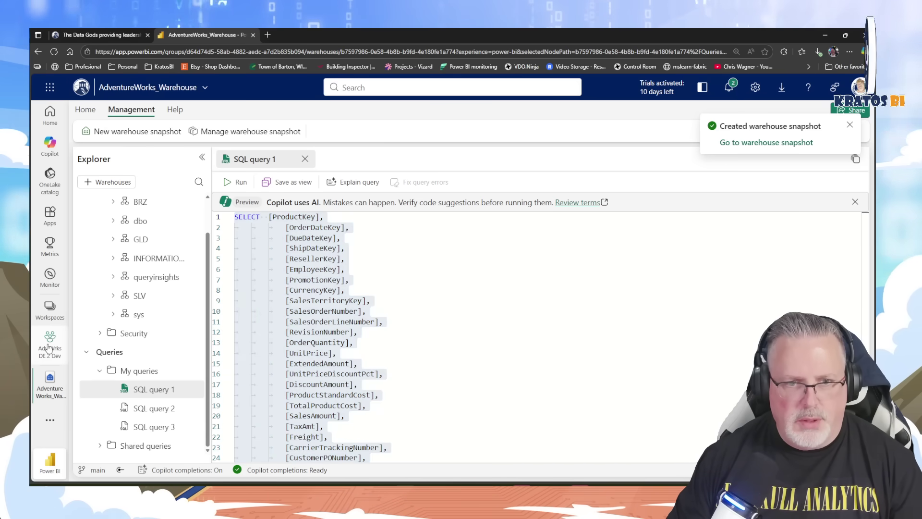
pyautogui.scroll(-5, 177, 319)
pyautogui.scroll(-1, 178, 323)
pyautogui.click(746, 144)
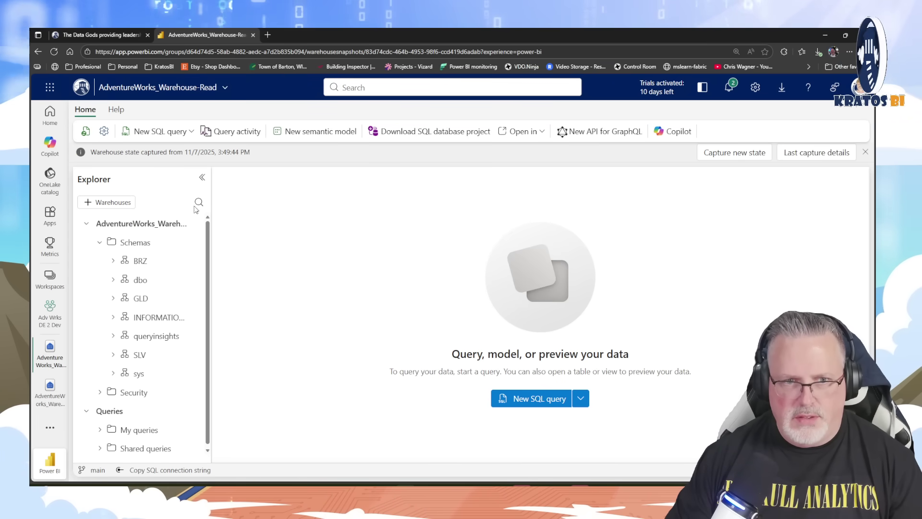
# Run the pasted FactResellerSales query in a new SQL query on the snapshot, then return to AdventureWorks_Warehouse
pyautogui.click(100, 430)
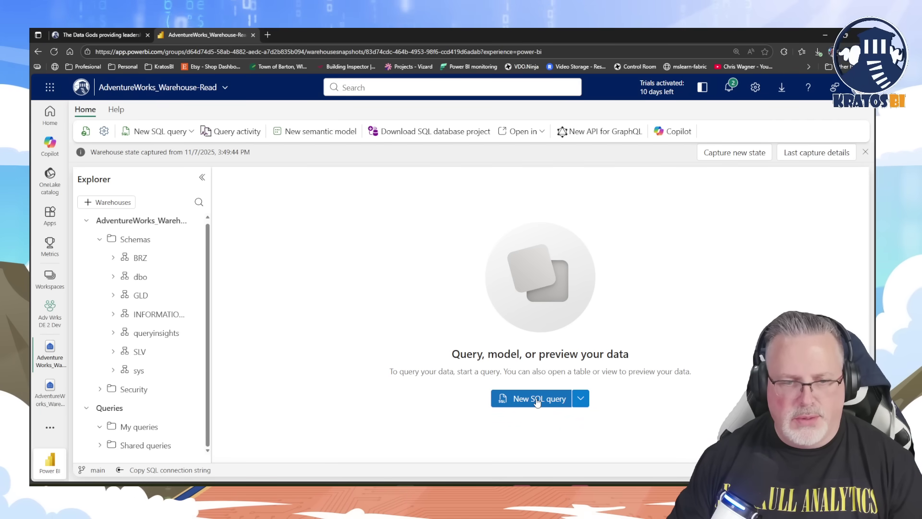
pyautogui.click(502, 385)
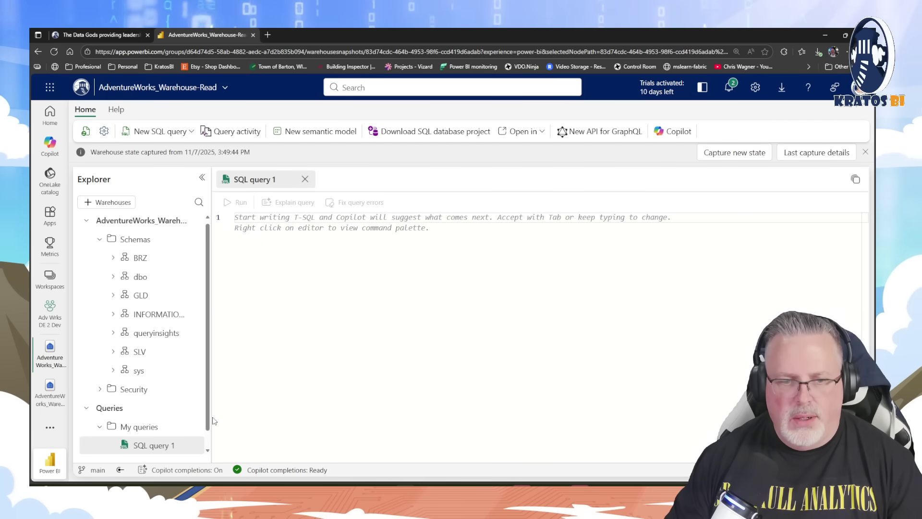
pyautogui.scroll(-1, 147, 429)
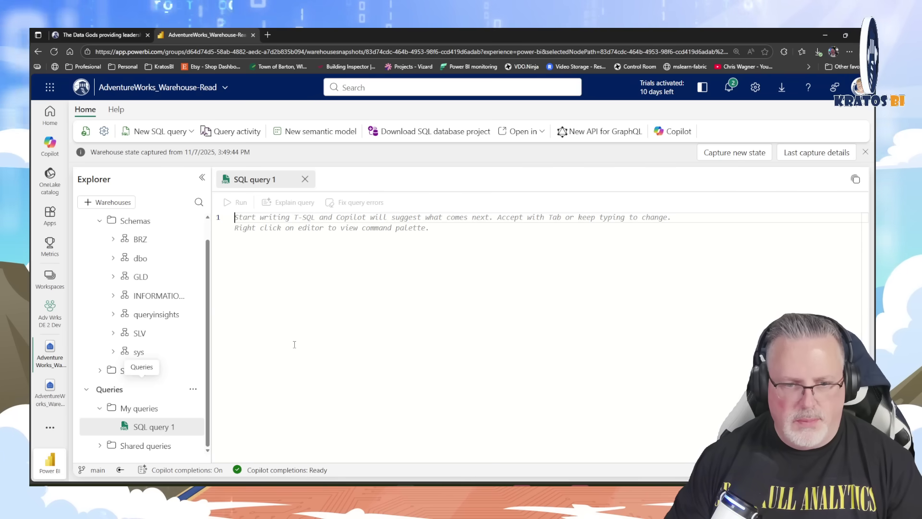
pyautogui.hotkey('ctrl', 'v')
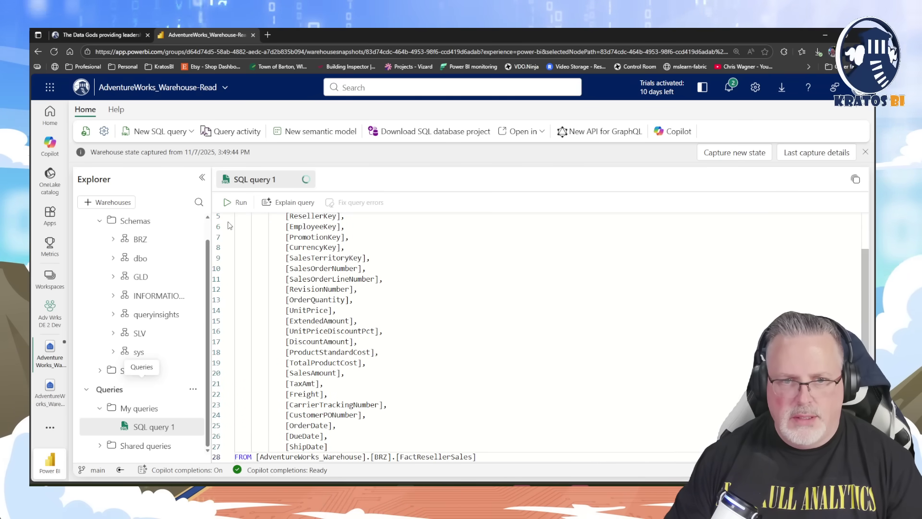
pyautogui.click(230, 204)
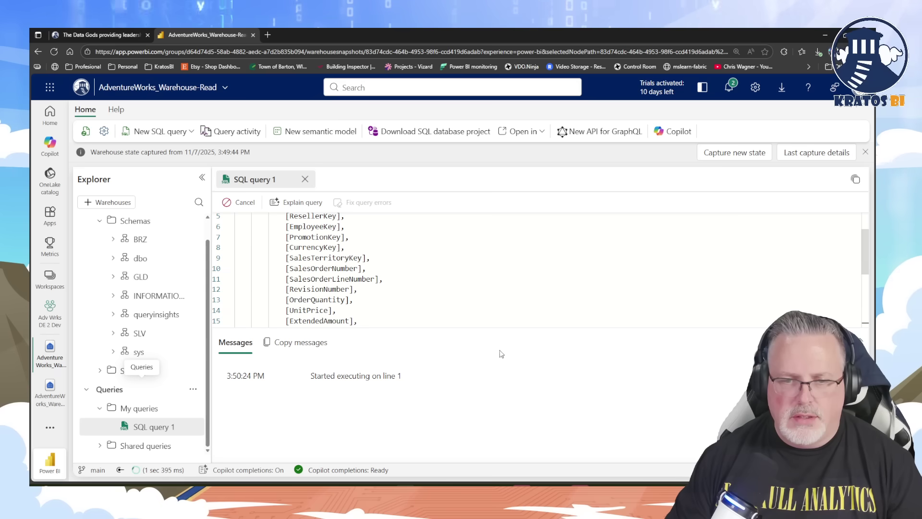
pyautogui.moveTo(511, 329); pyautogui.dragTo(515, 373)
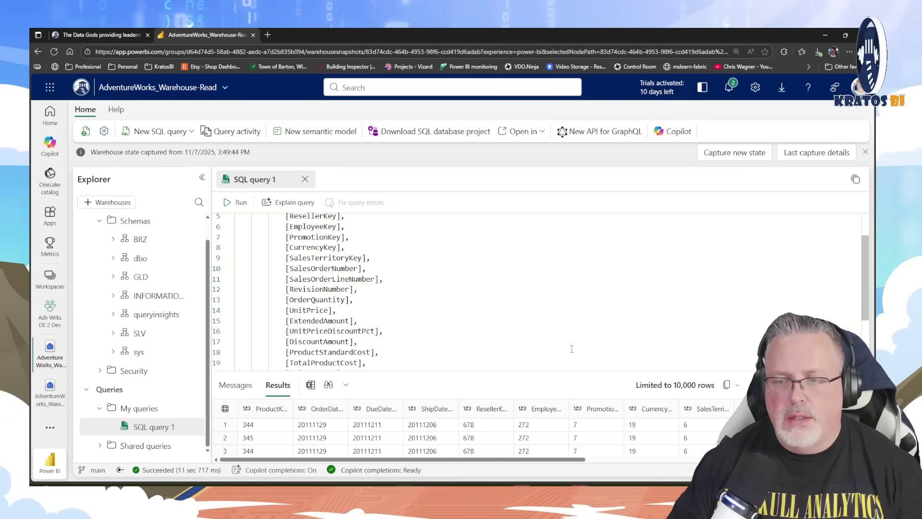
pyautogui.click(50, 395)
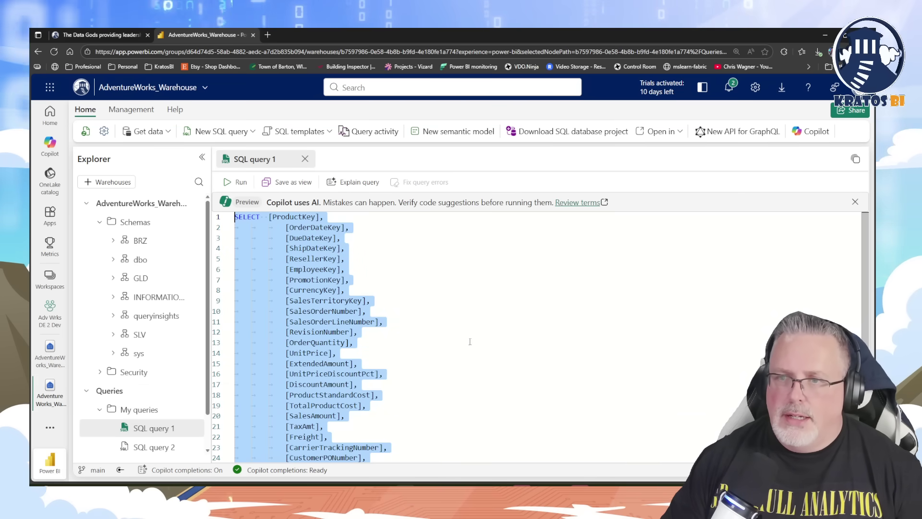
# From Manage warehouse snapshot, capture a new Current state for AdventureWorks_Warehouse-Read
pyautogui.click(144, 112)
pyautogui.click(264, 132)
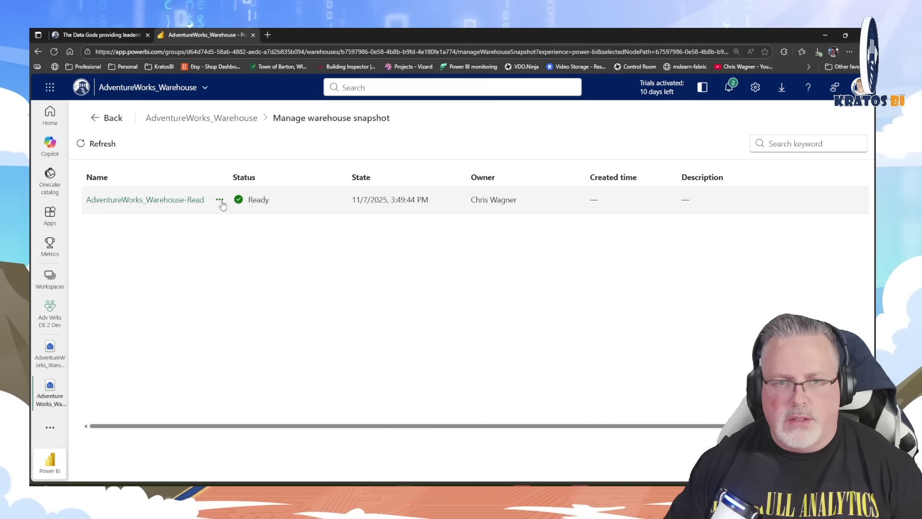
pyautogui.click(220, 200)
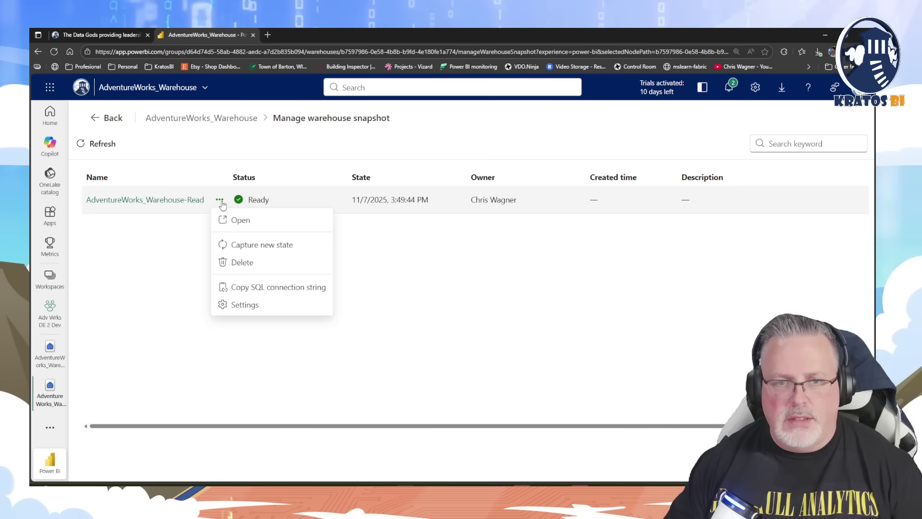
pyautogui.click(253, 246)
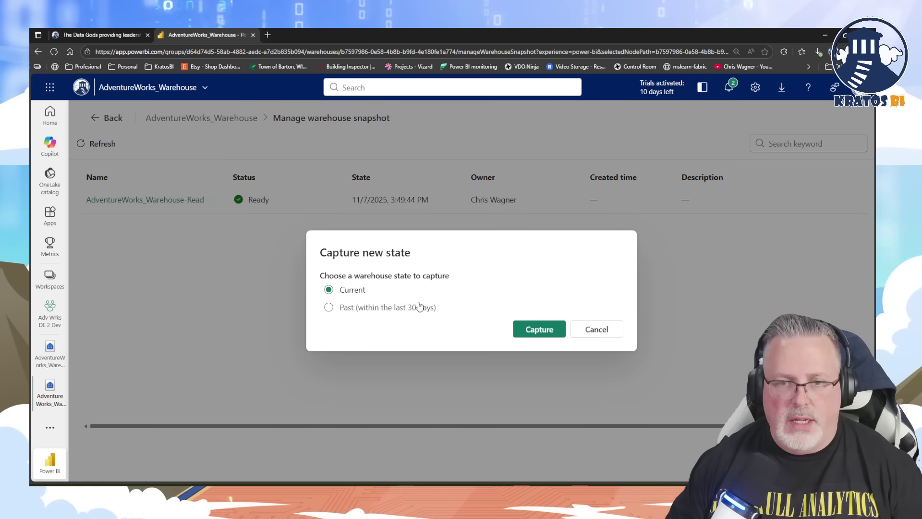
pyautogui.click(539, 329)
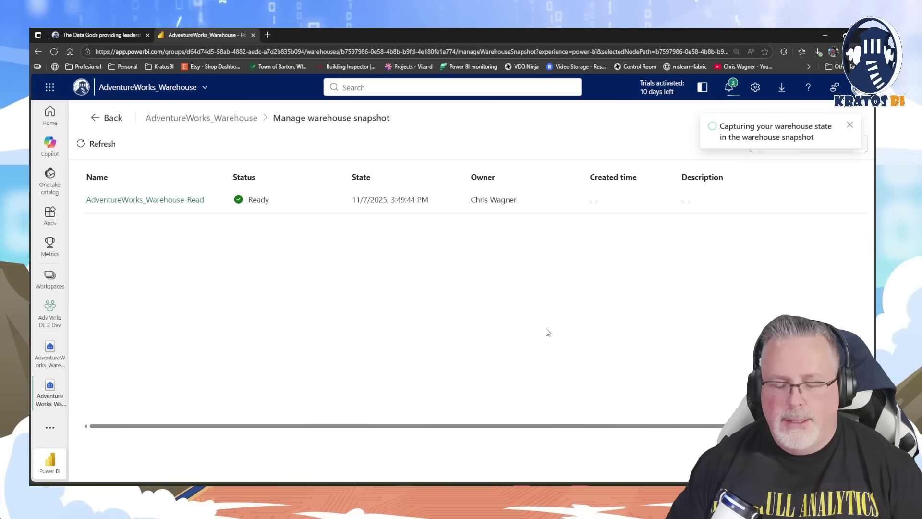